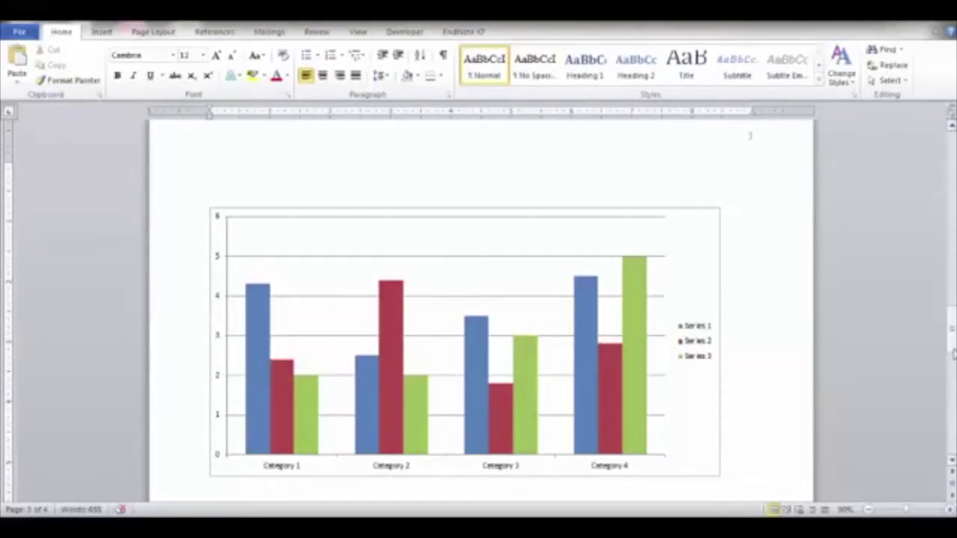
Zoom out, then choose Edit Header from the Insert > Header gallery for page 3's Section 2.
click(869, 509)
click(868, 509)
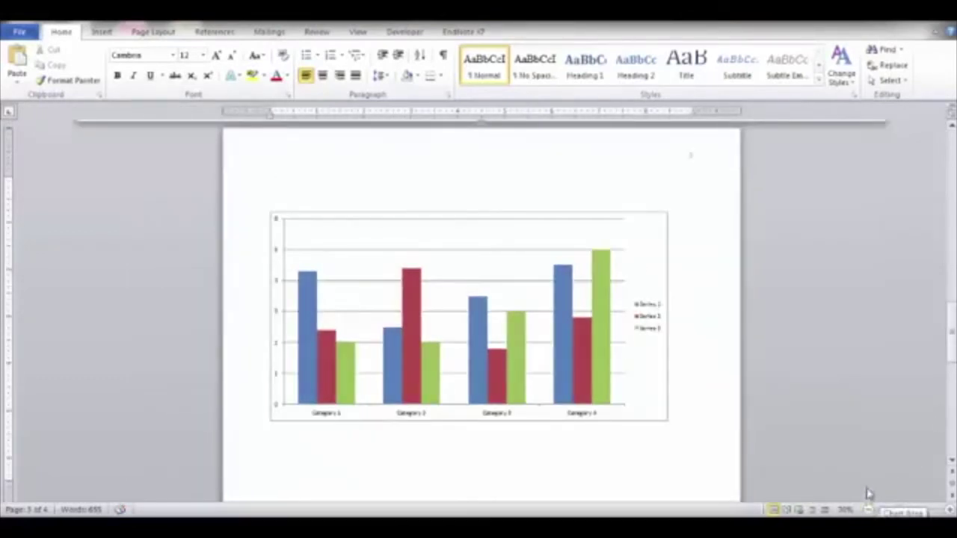
scroll(870, 490, up, 1)
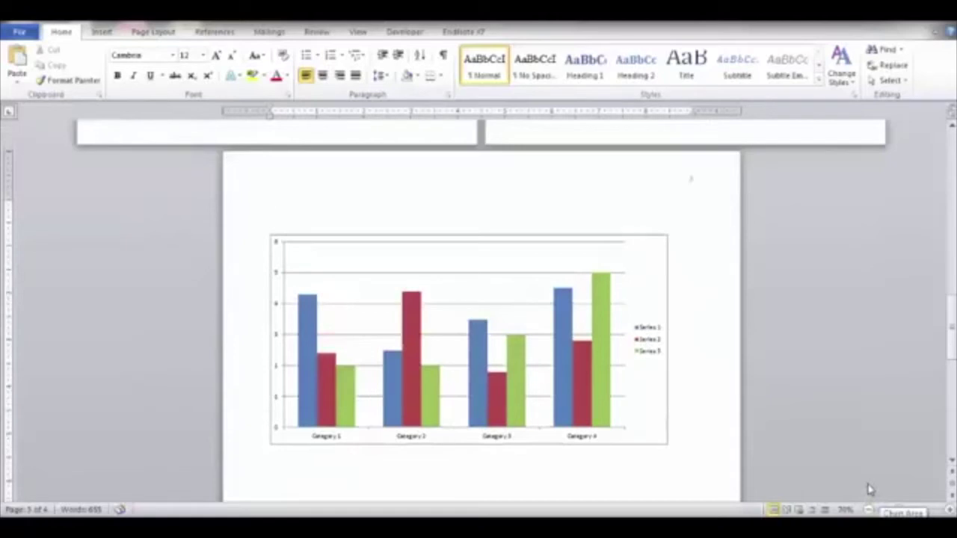
scroll(870, 490, down, 3)
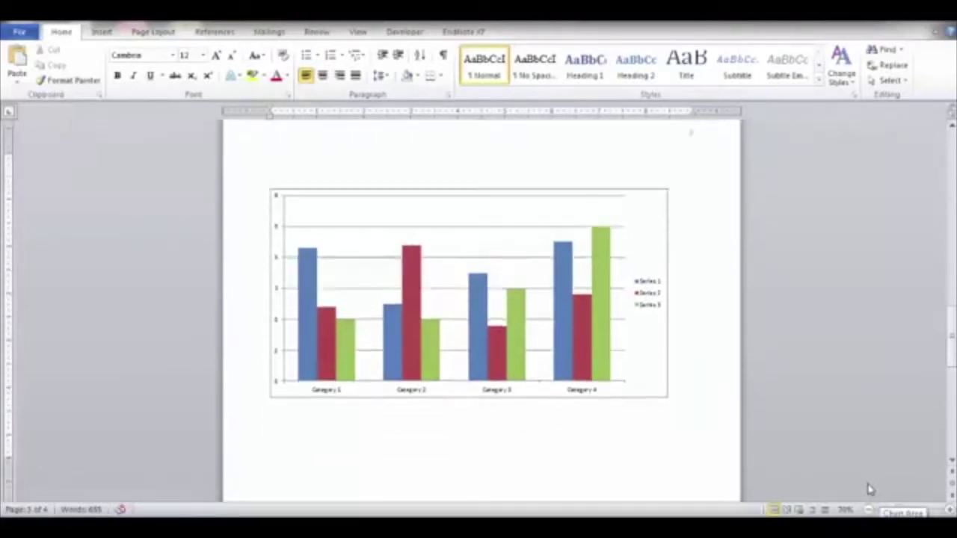
scroll(870, 490, up, 1)
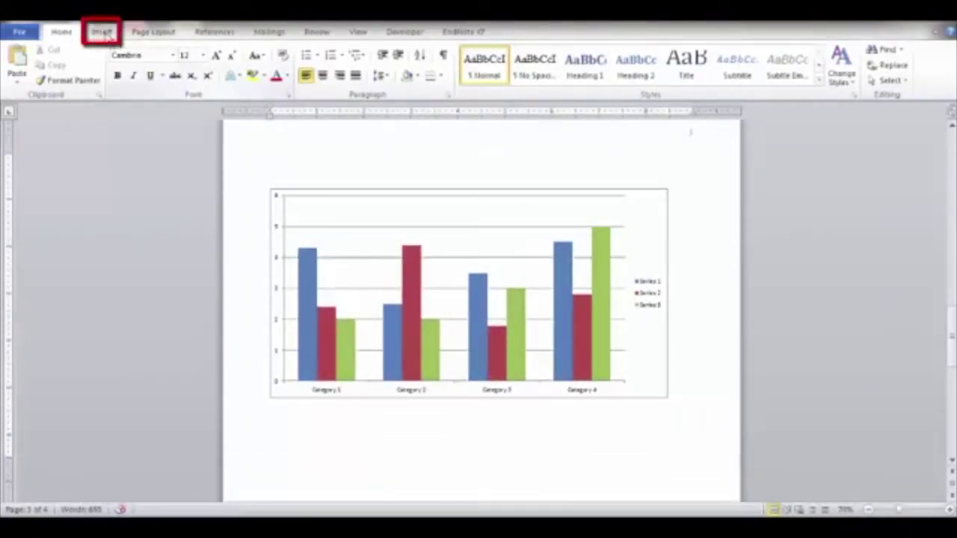
click(103, 33)
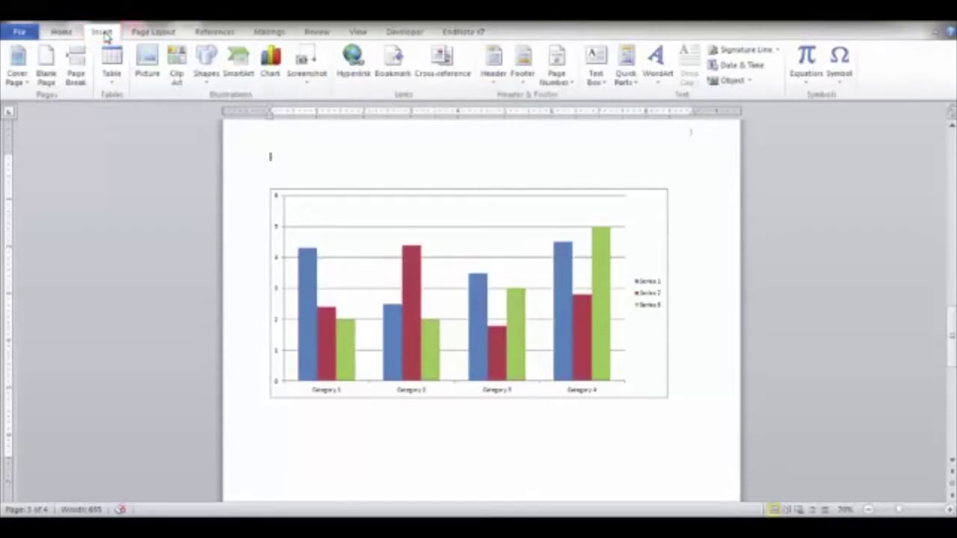
click(493, 64)
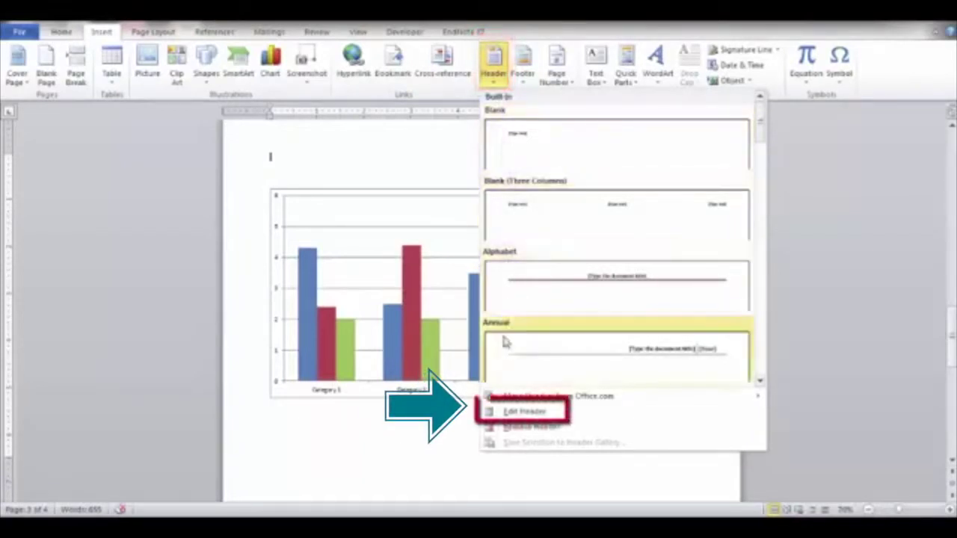
click(507, 411)
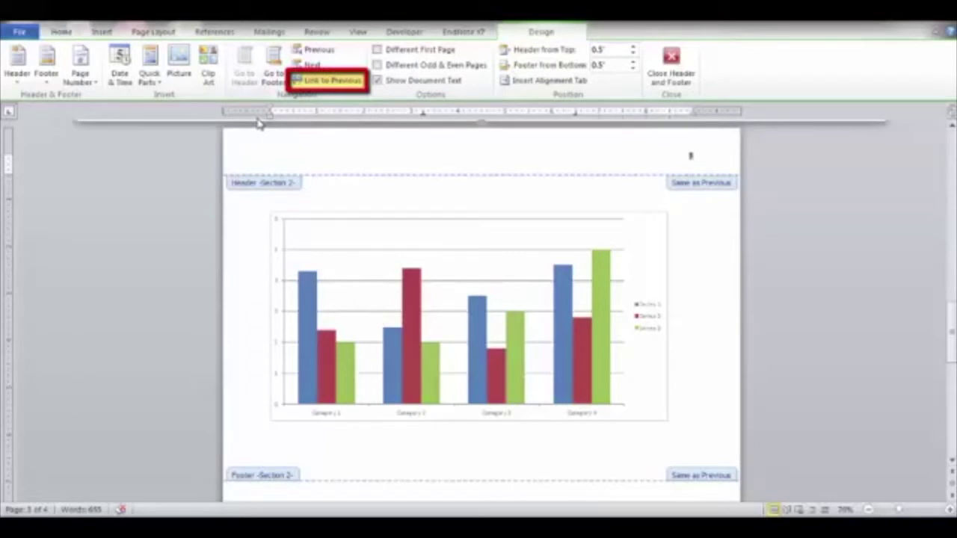
Turn off Link to Previous for both the Section 2 header and its footer.
click(308, 84)
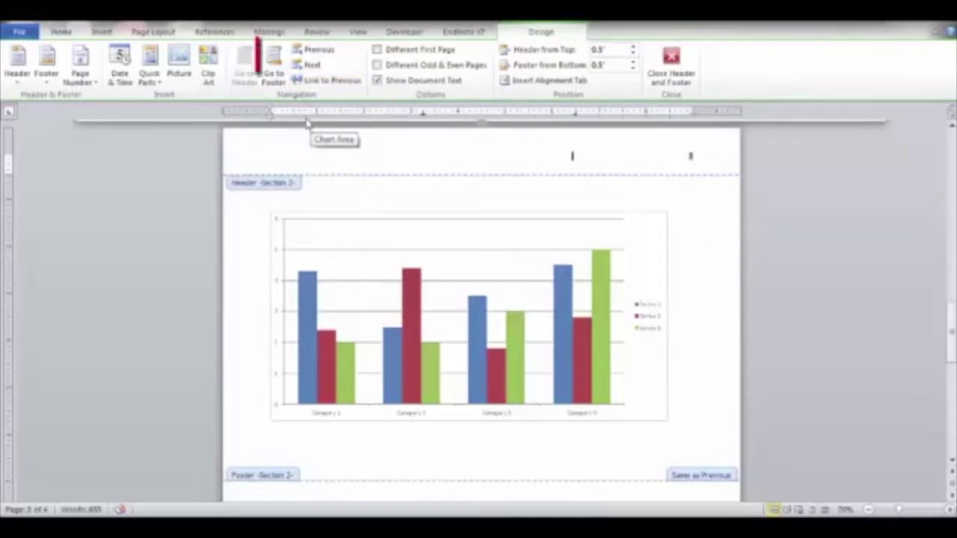
click(275, 71)
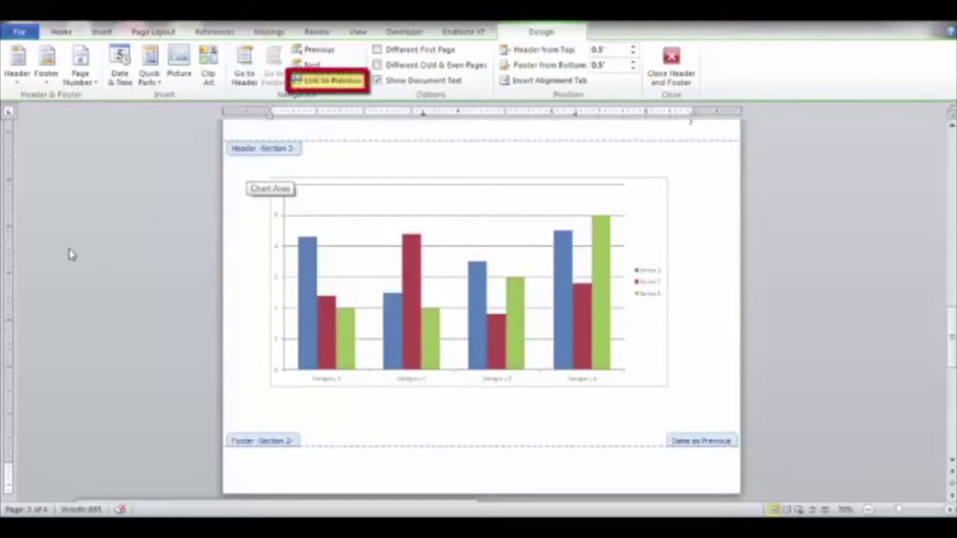
click(333, 82)
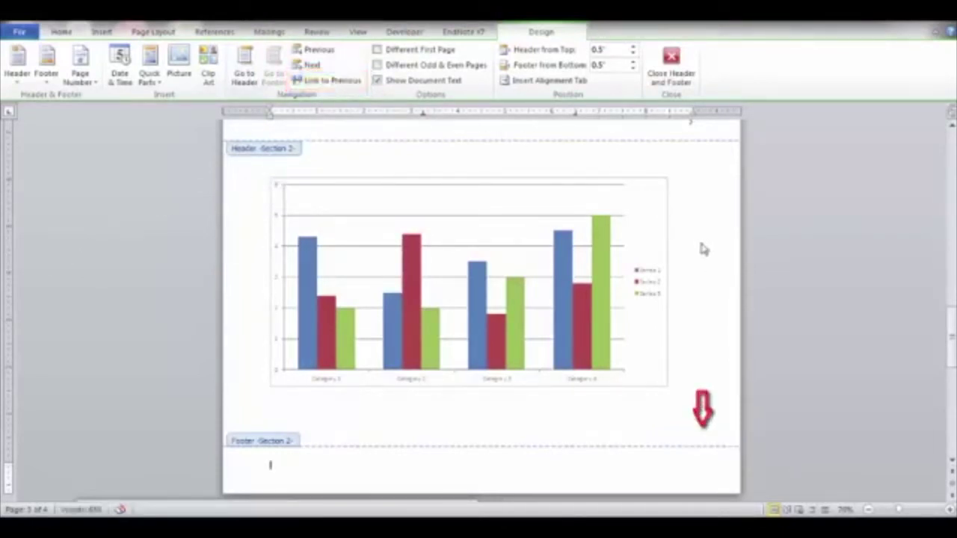
scroll(699, 264, down, 5)
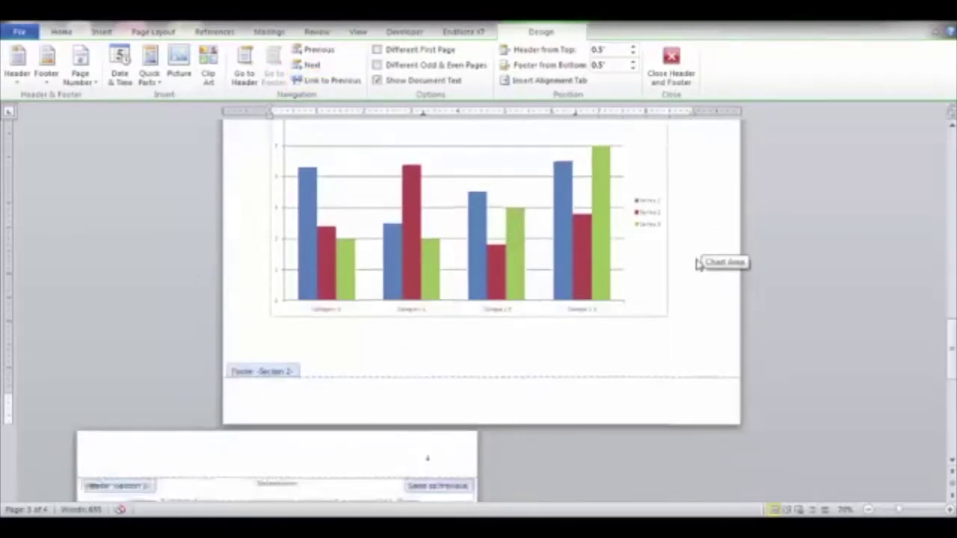
Unlink page 4's Section 3 header from the previous section and move to its footer.
scroll(700, 263, down, 6)
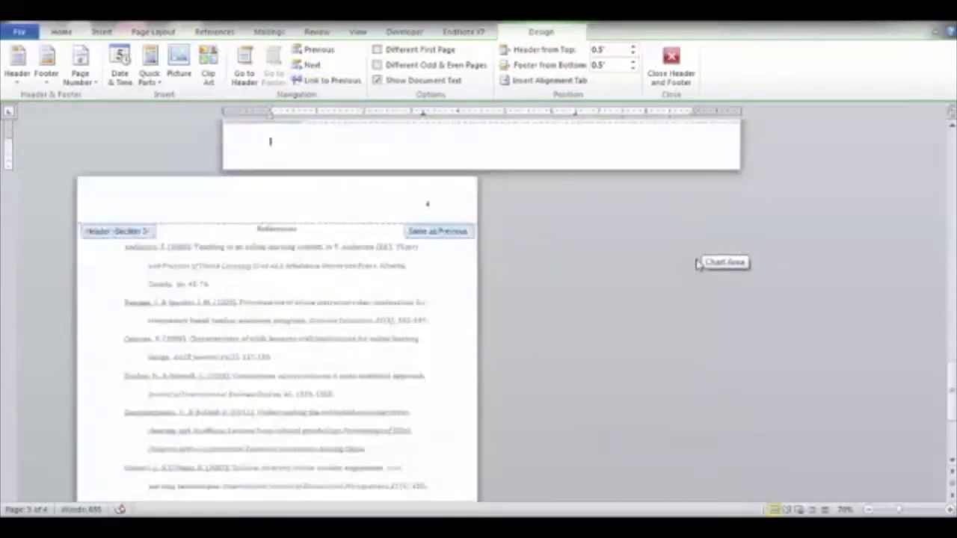
scroll(699, 263, up, 3)
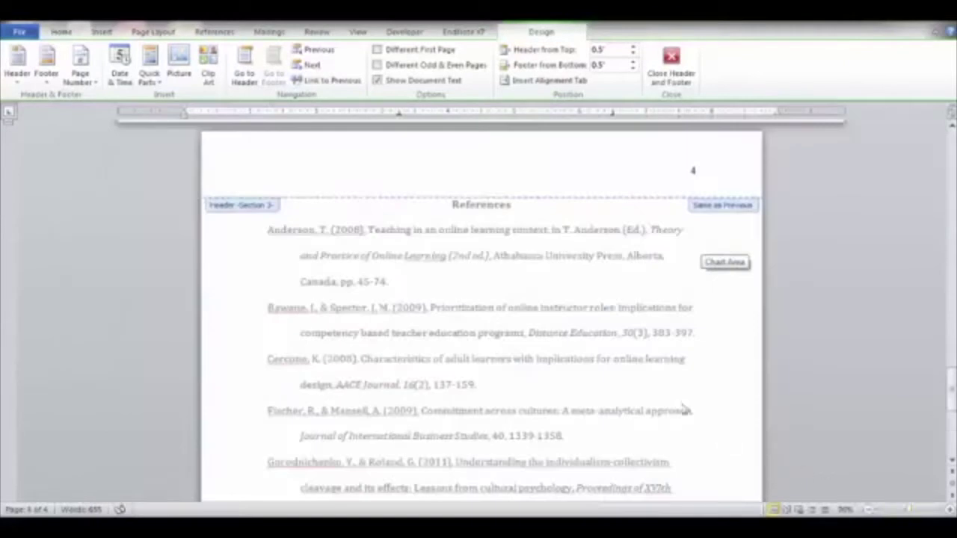
click(493, 187)
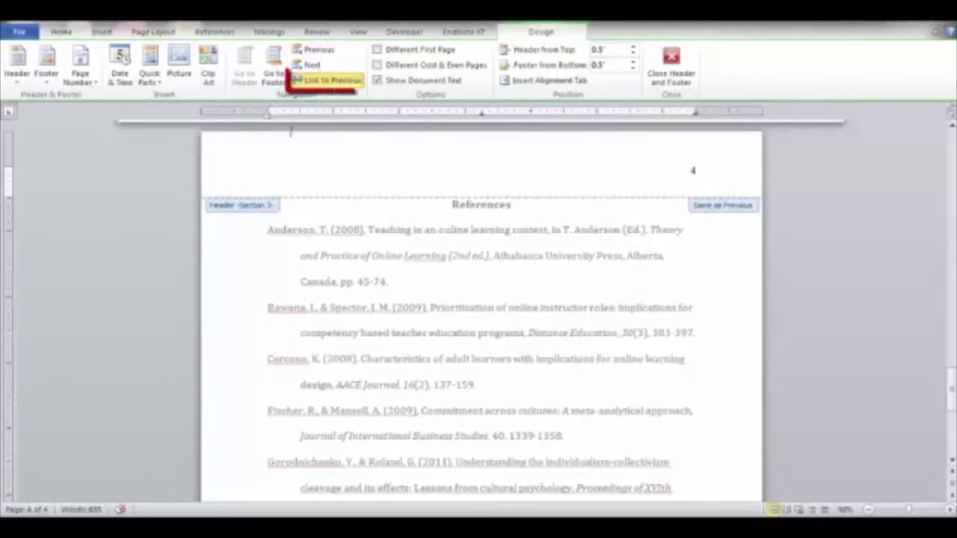
click(336, 82)
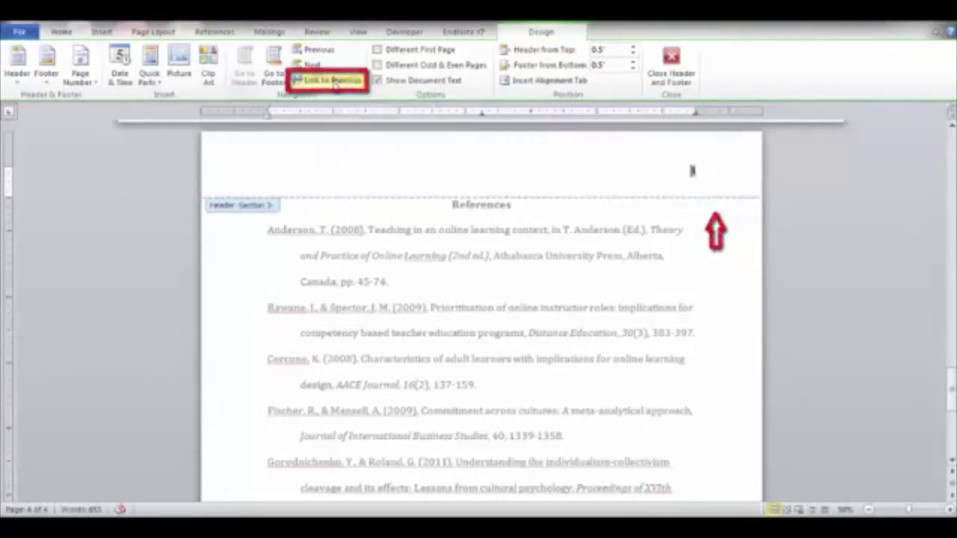
click(276, 72)
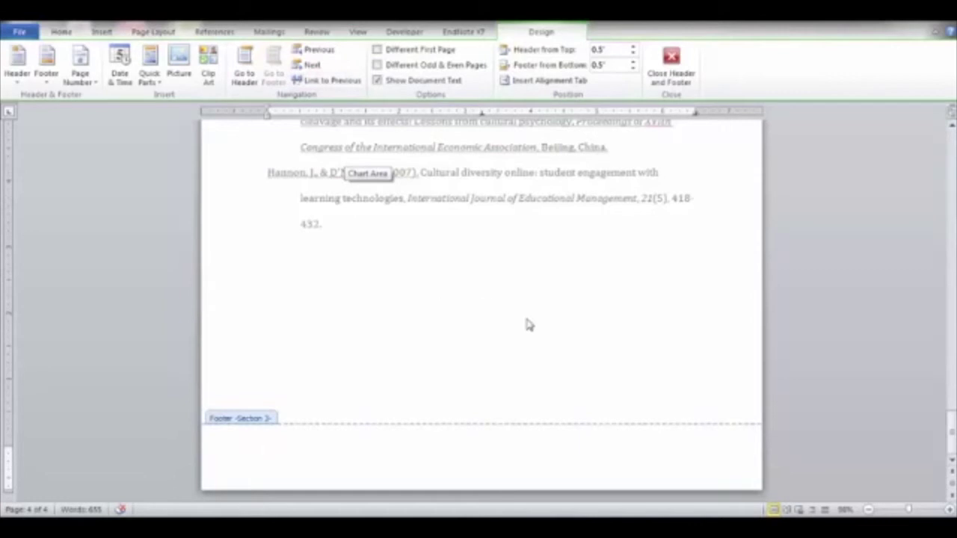
drag(952, 421, 952, 329)
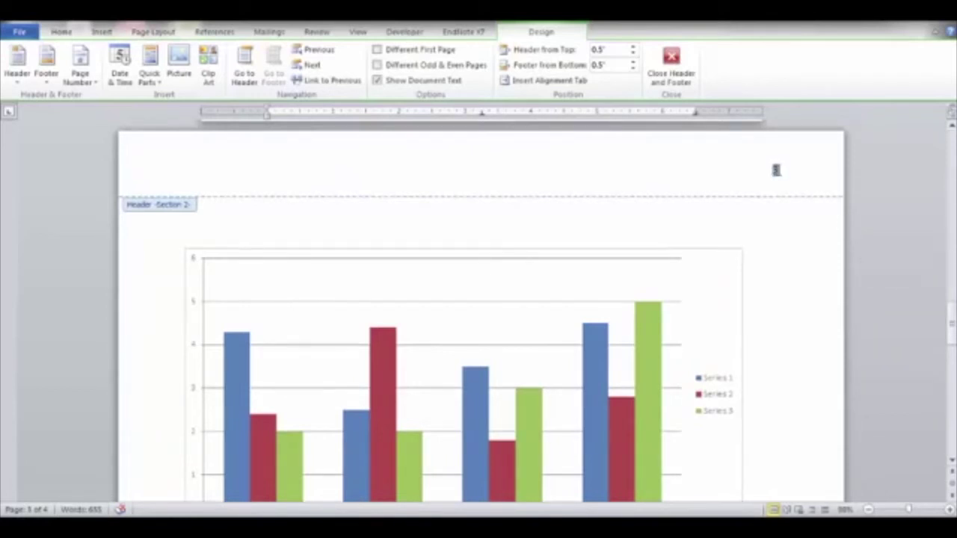
Reopen page 3's Section 2 header and clear its page number, leaving it blank.
click(776, 171)
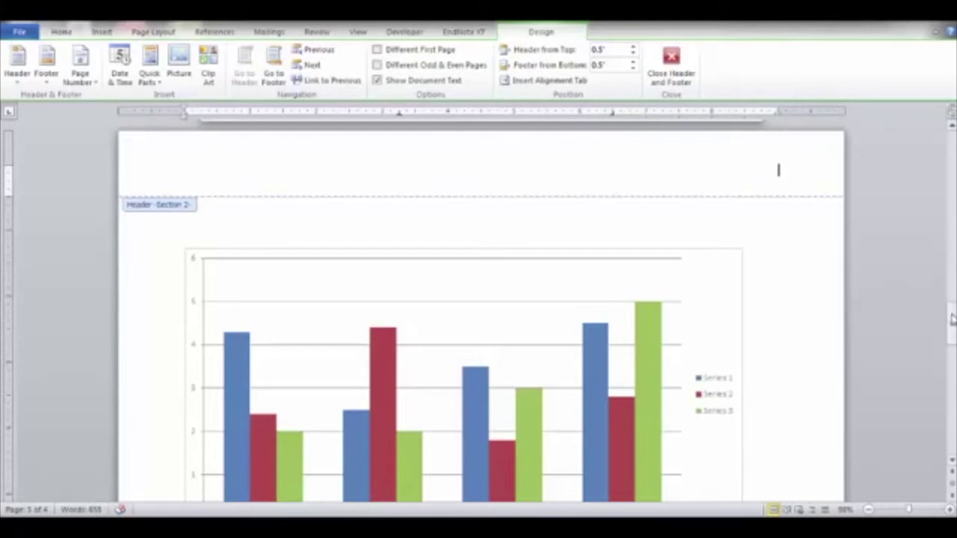
mouse_move(952, 320)
mouse_down()
mouse_move(952, 223)
mouse_move(952, 310)
mouse_up()
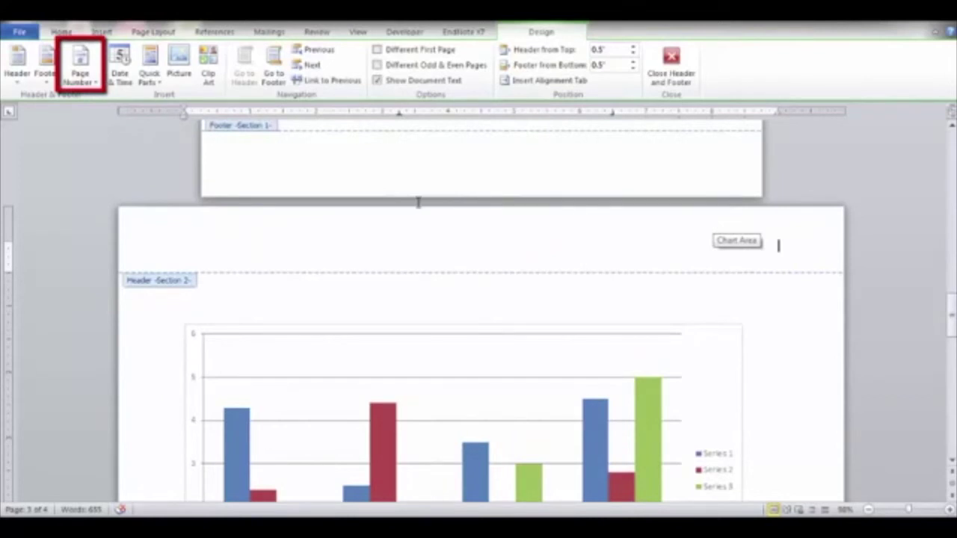
Insert the Page Margins 'Large, Left' plain number, showing 3 in the chart page's margin.
click(82, 71)
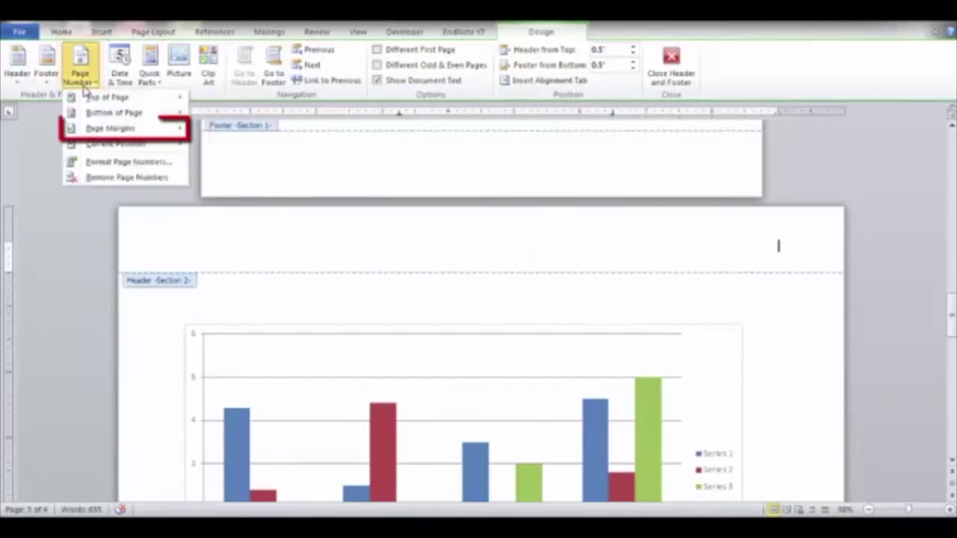
mouse_move(72, 127)
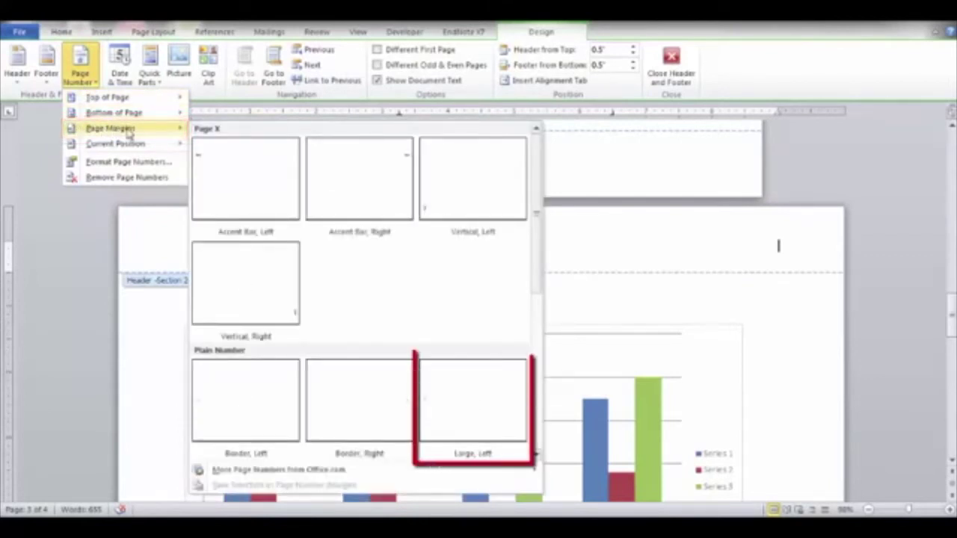
click(464, 417)
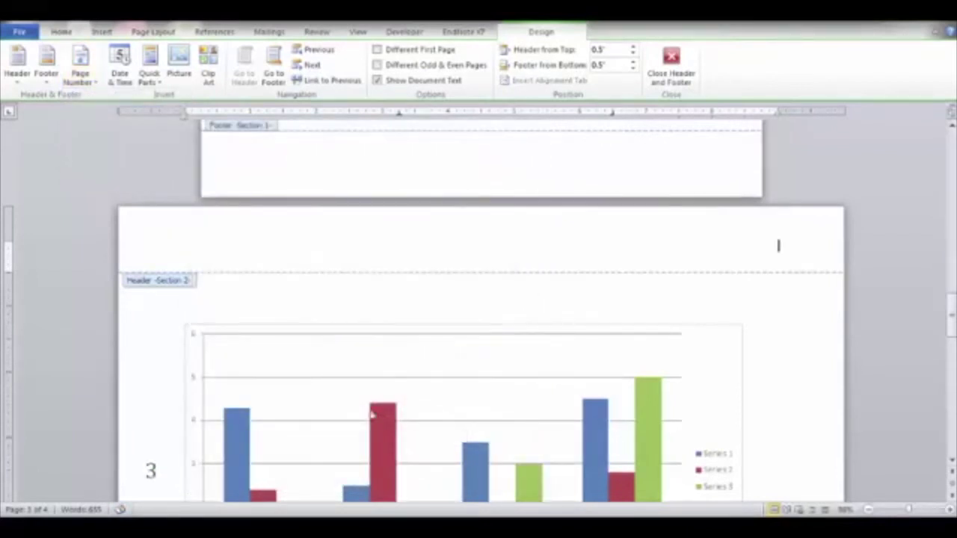
scroll(179, 337, down, 3)
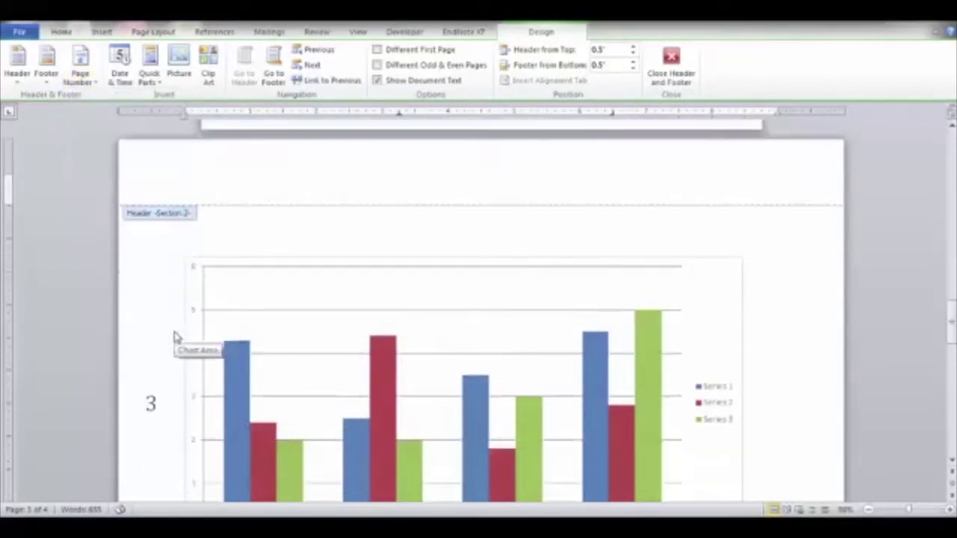
Set the page number box's text direction to Rotate all text 270°.
click(149, 359)
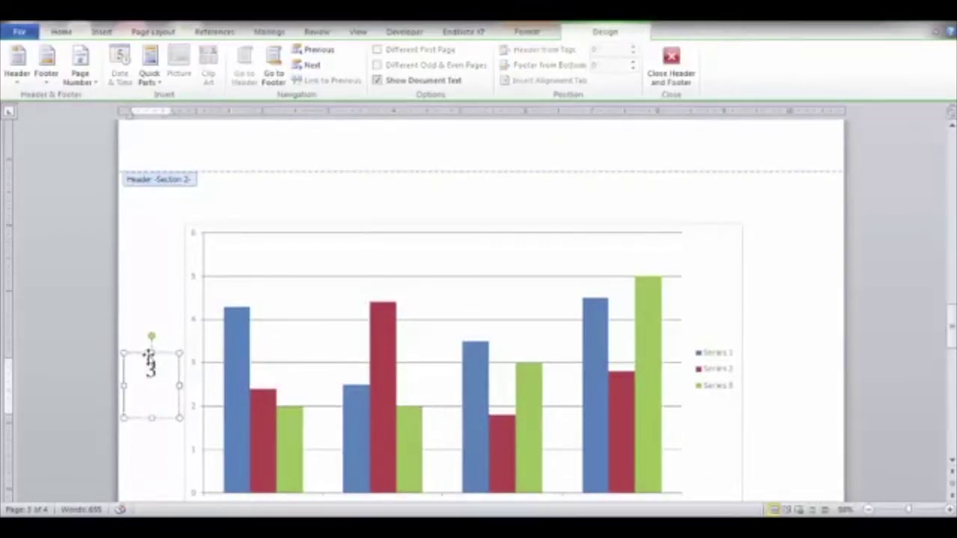
click(149, 355)
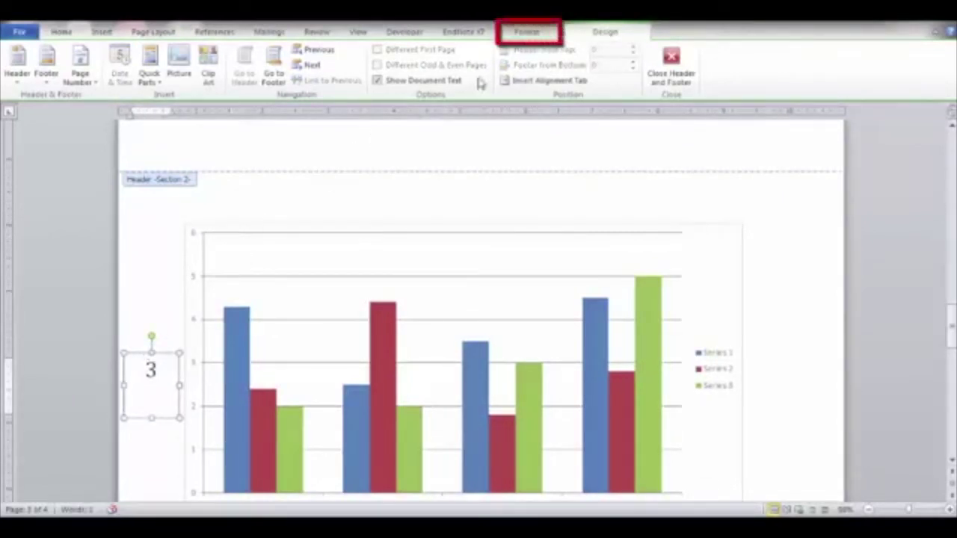
click(524, 32)
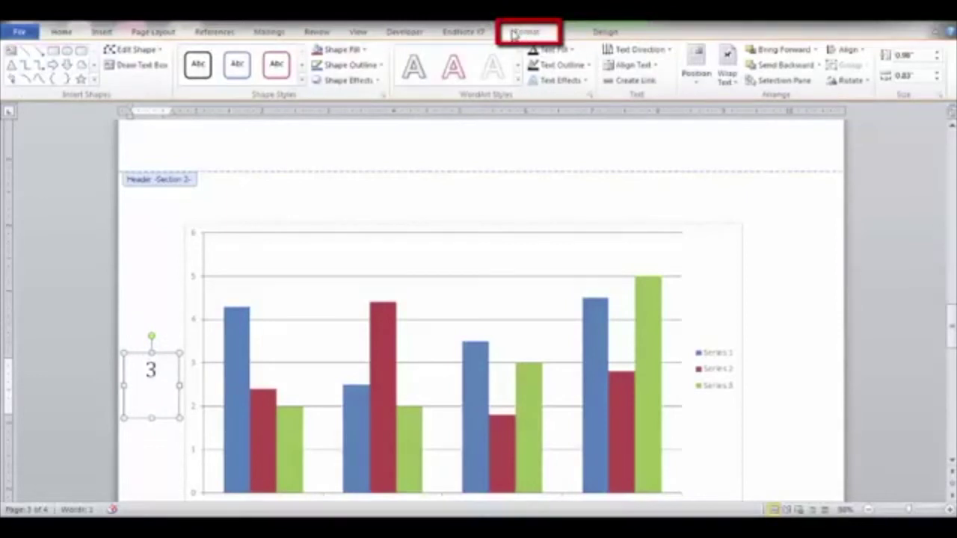
click(667, 50)
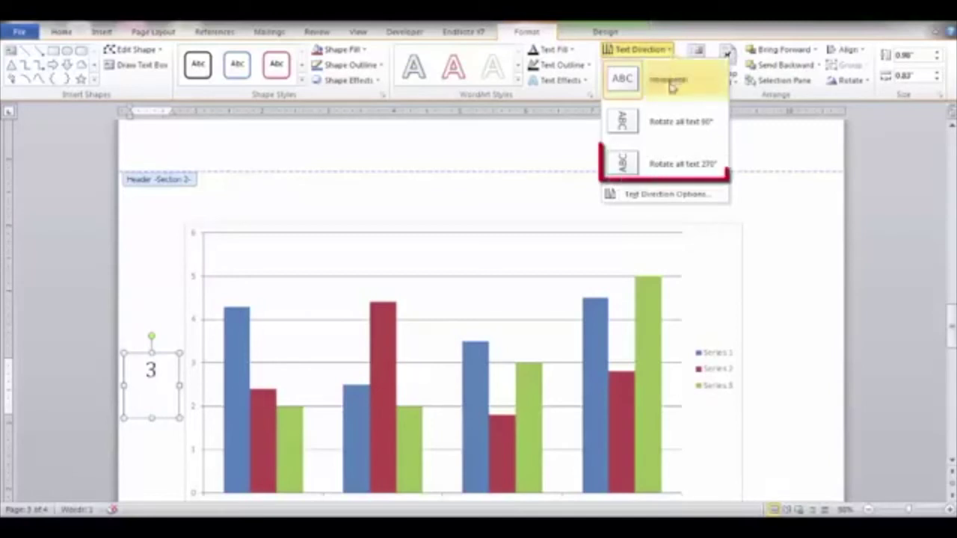
click(678, 166)
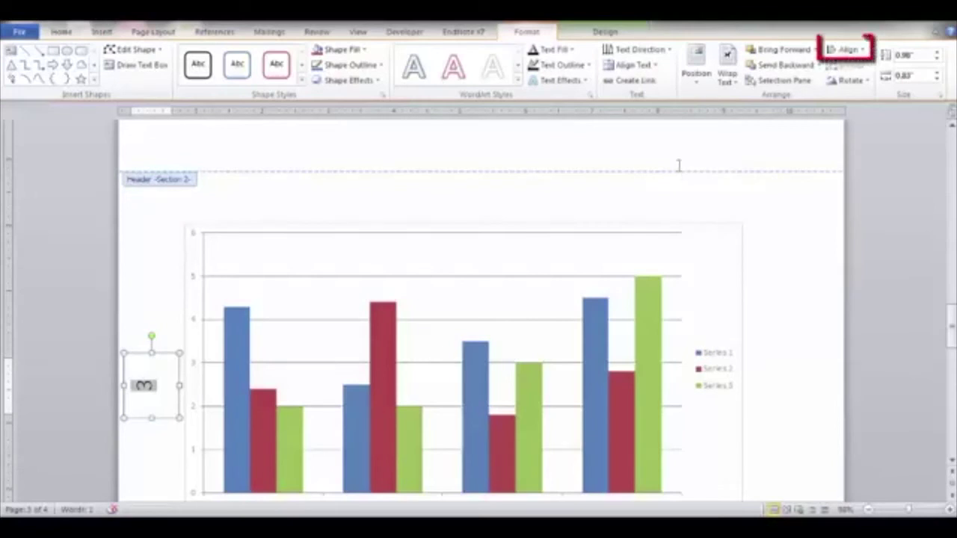
Apply Align Top to the sideways page number box.
click(854, 50)
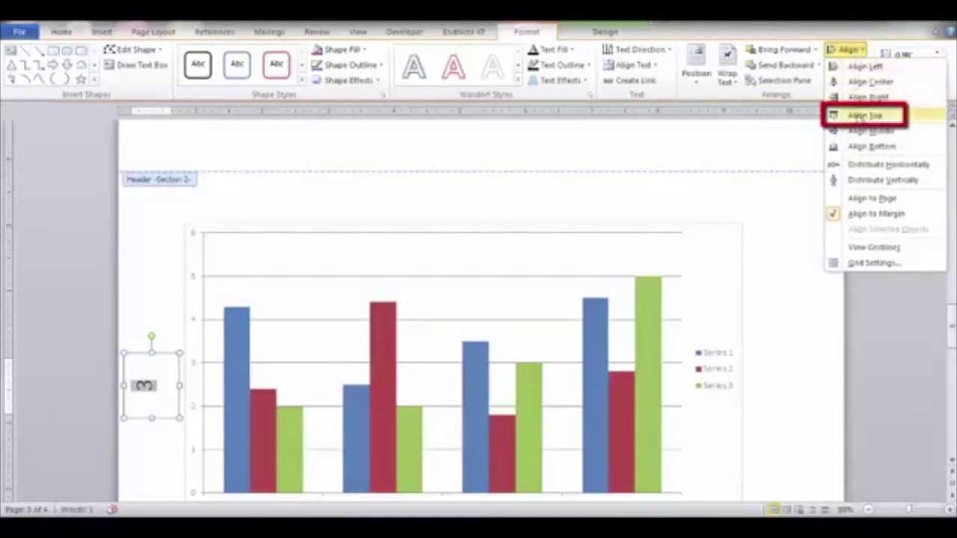
click(860, 117)
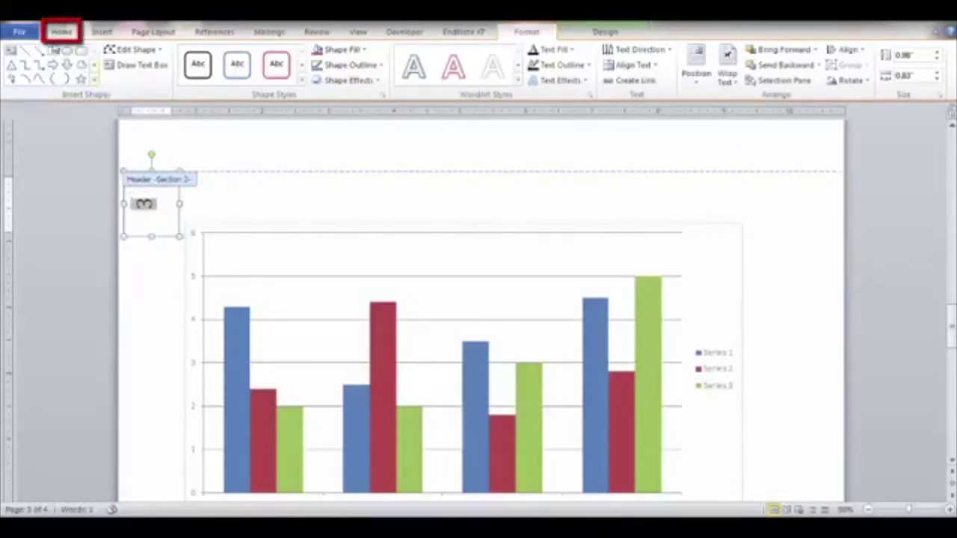
Change the rotated page number 3 to 12 pt font size.
click(59, 35)
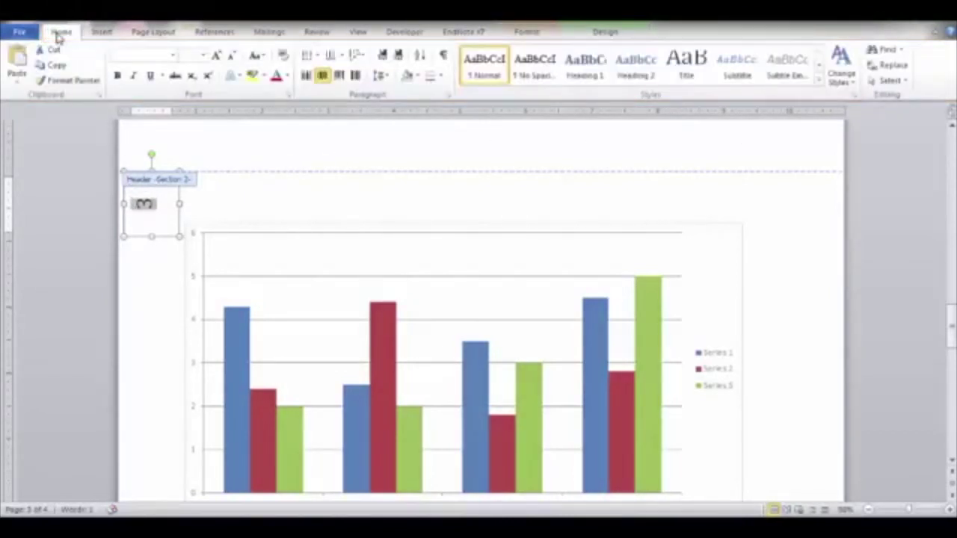
click(173, 56)
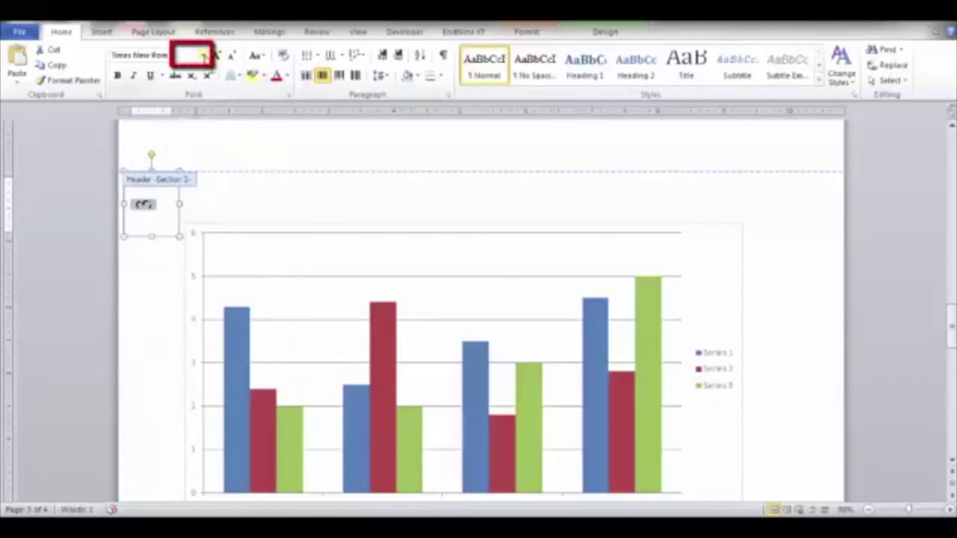
click(204, 56)
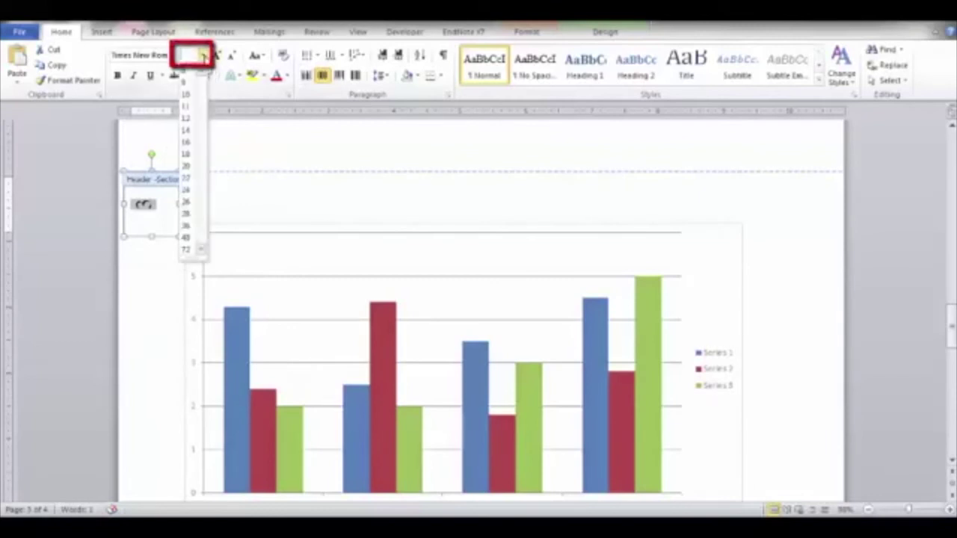
click(187, 122)
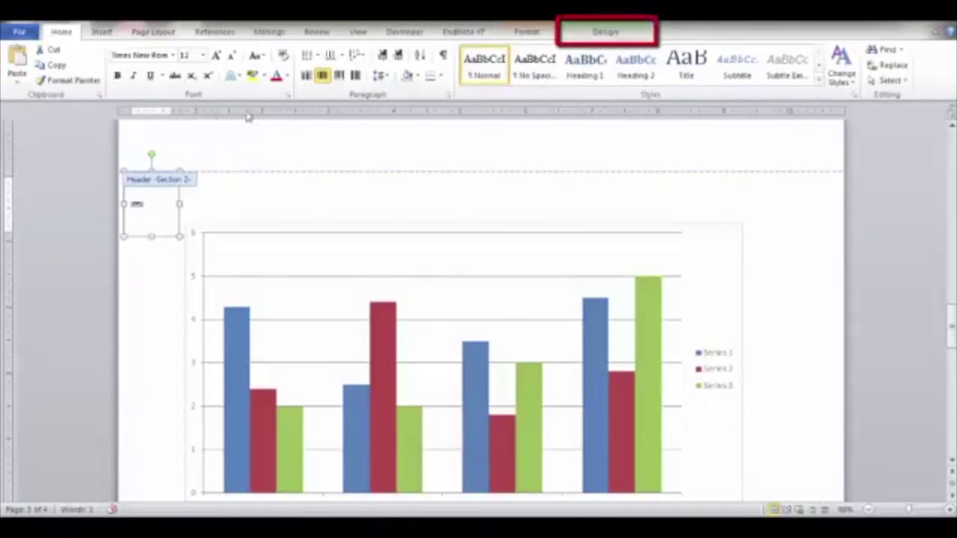
Close Header and Footer to return to the document body.
click(610, 34)
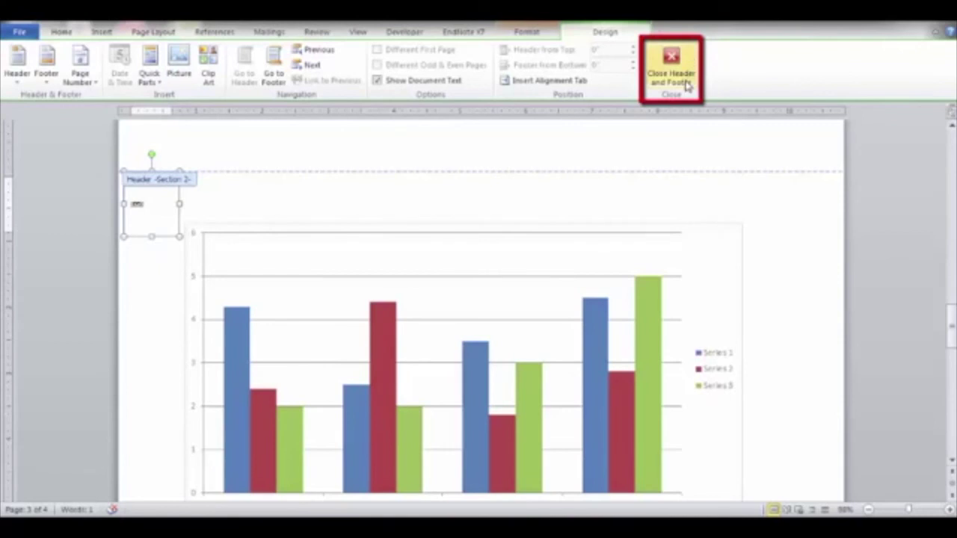
click(685, 86)
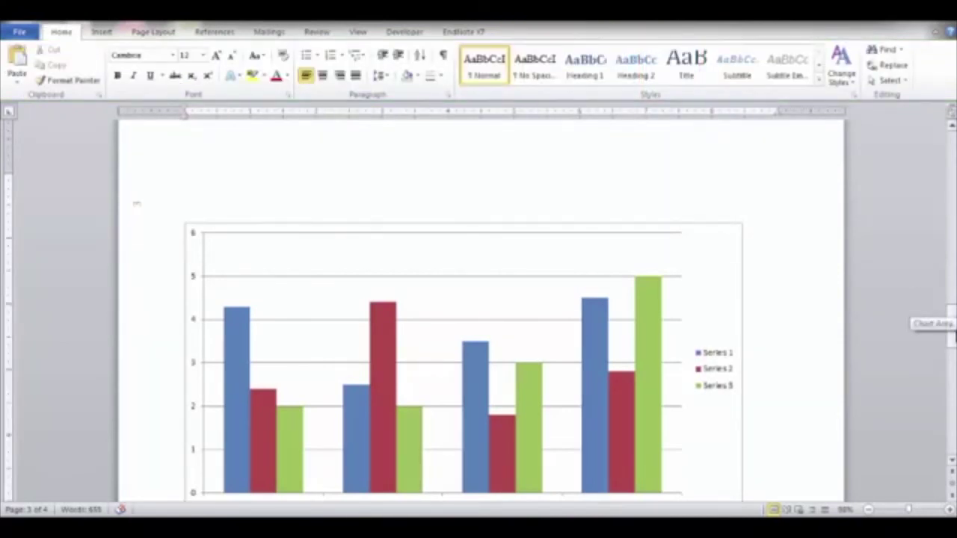
mouse_move(952, 337)
mouse_down()
mouse_move(952, 326)
mouse_move(953, 355)
mouse_move(953, 336)
mouse_up()
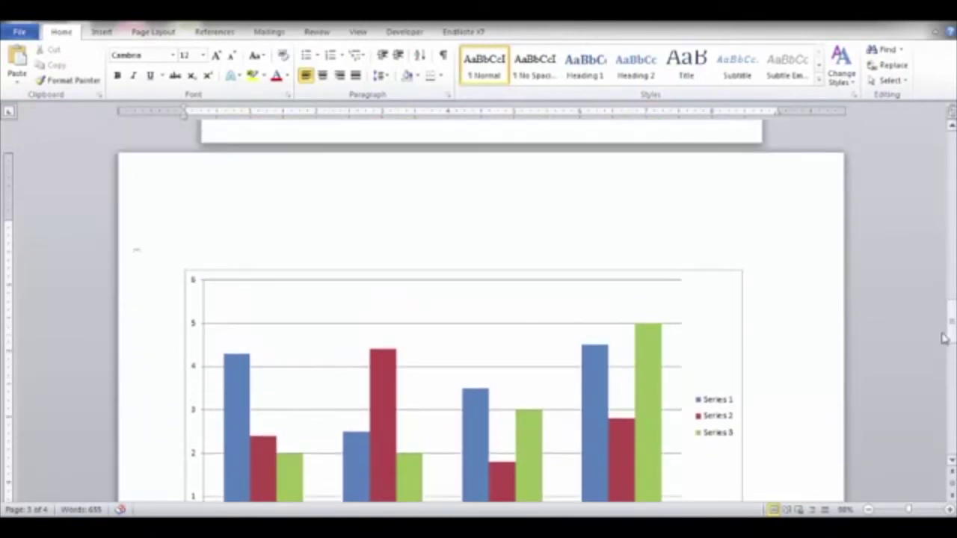